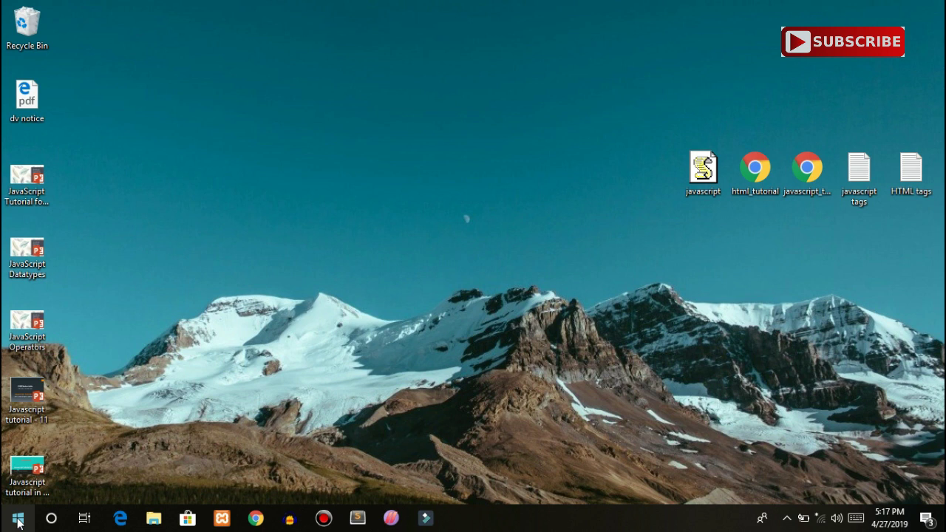
# - Open the Windows 10 Start menu and scroll the app list down to the M entries
pyautogui.click(17, 521)
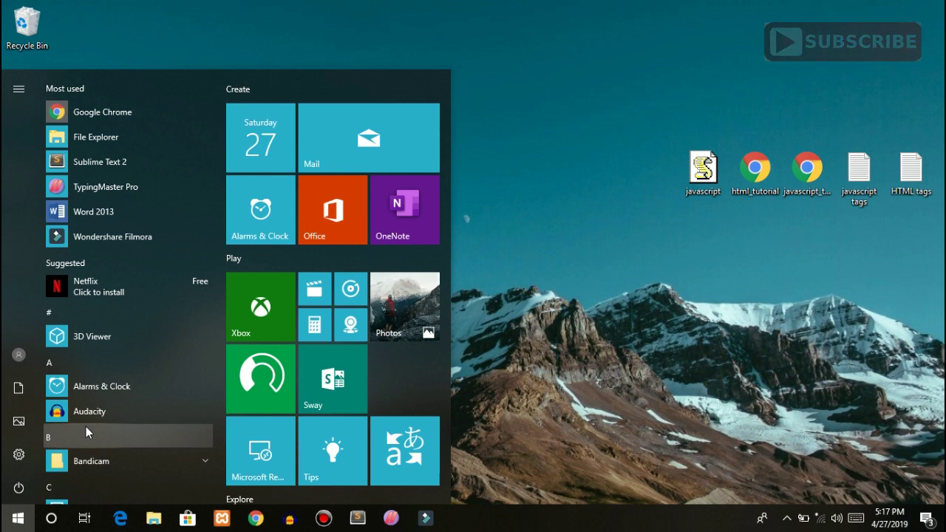
pyautogui.scroll(-1, 85, 426)
pyautogui.scroll(-1, 85, 426)
pyautogui.scroll(-1, 86, 427)
pyautogui.scroll(-1, 85, 426)
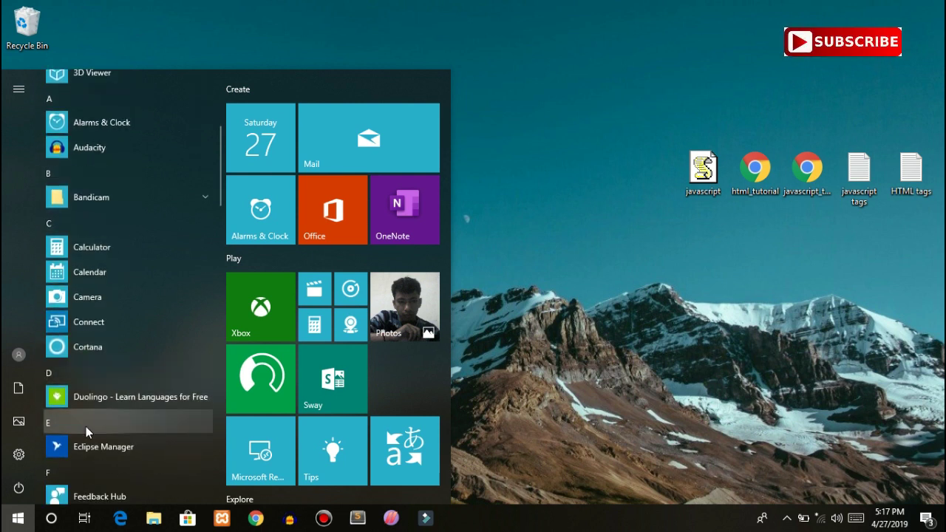
pyautogui.scroll(-2, 86, 426)
pyautogui.scroll(-1, 85, 426)
pyautogui.scroll(-1, 86, 426)
pyautogui.scroll(-2, 86, 427)
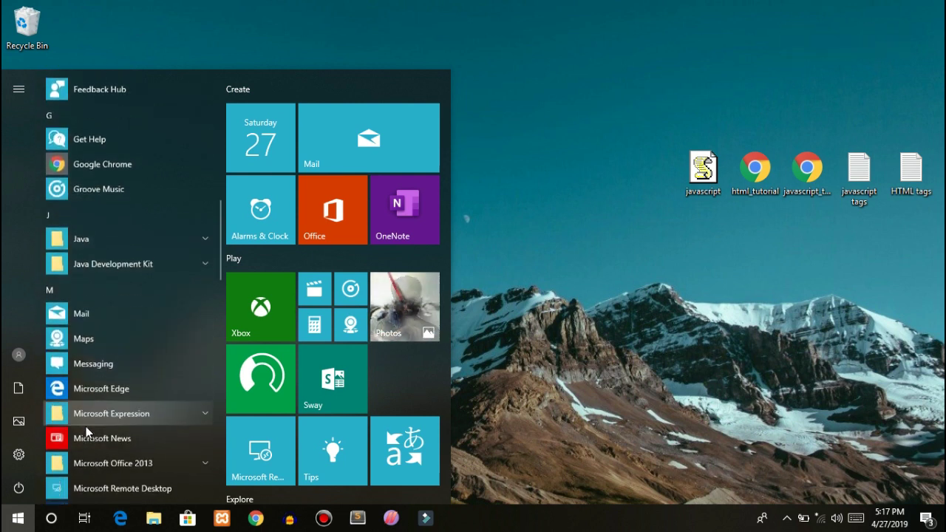
pyautogui.scroll(-1, 85, 426)
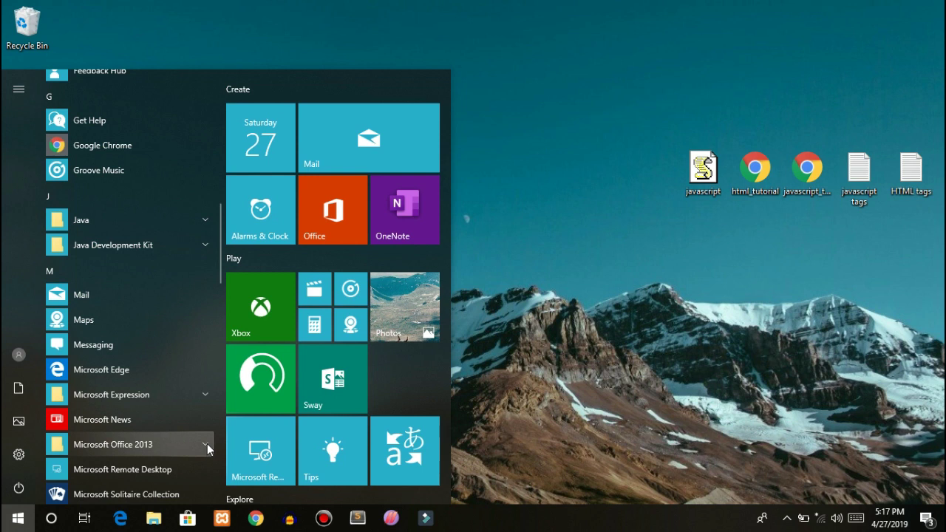
# - Expand the Microsoft Office 2013 group and launch Excel 2013
pyautogui.click(205, 444)
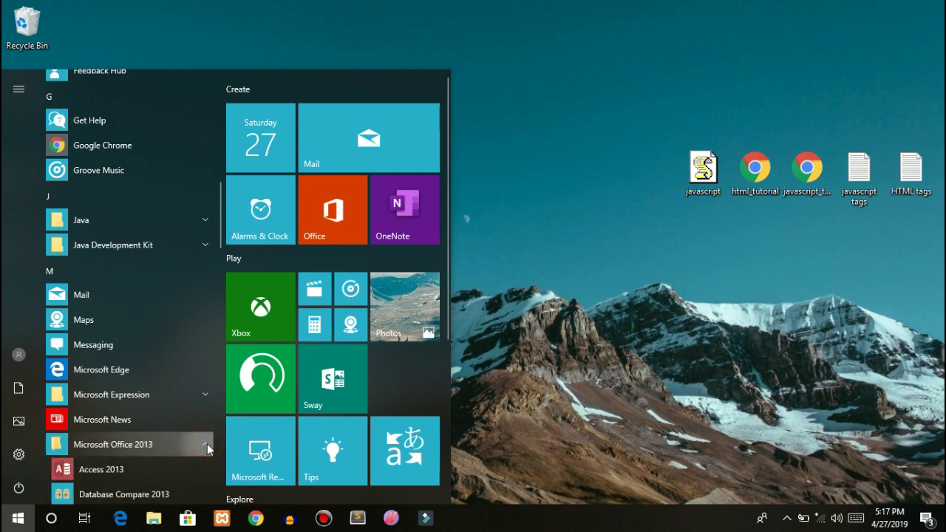
pyautogui.scroll(-3, 207, 443)
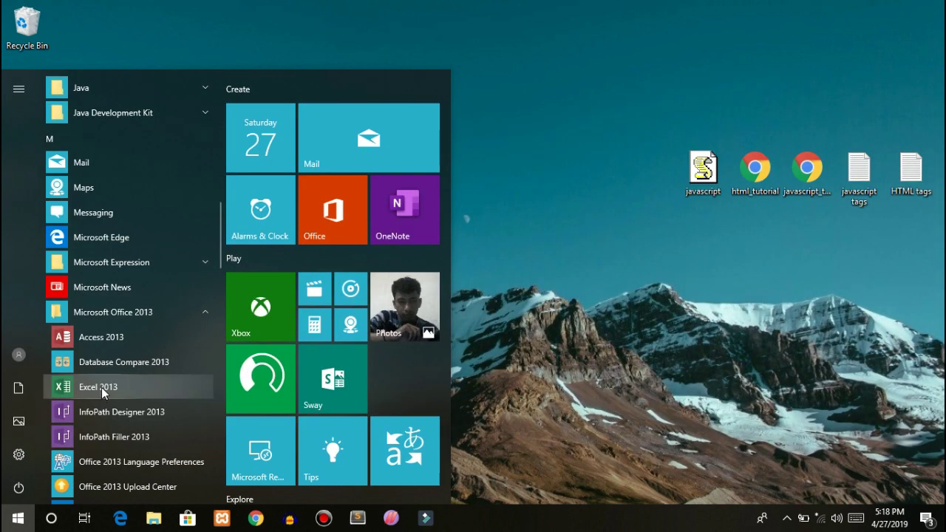
pyautogui.click(101, 387)
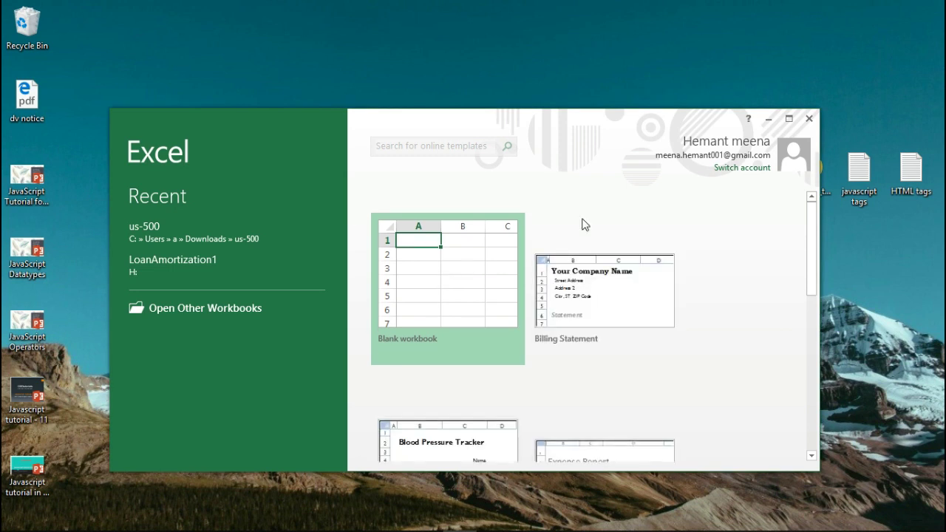
# - Maximize the Excel start window, dismiss the Activation Wizard, and quit Excel
pyautogui.click(791, 117)
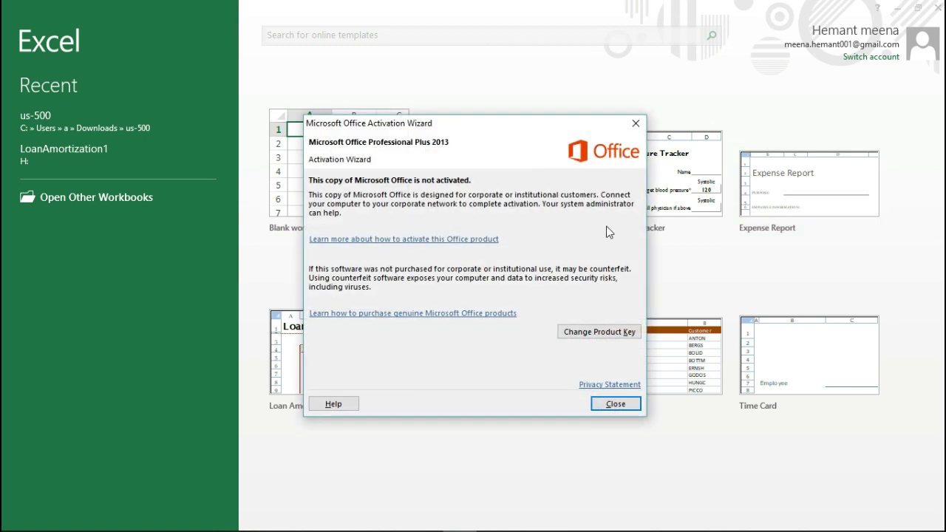
pyautogui.click(614, 404)
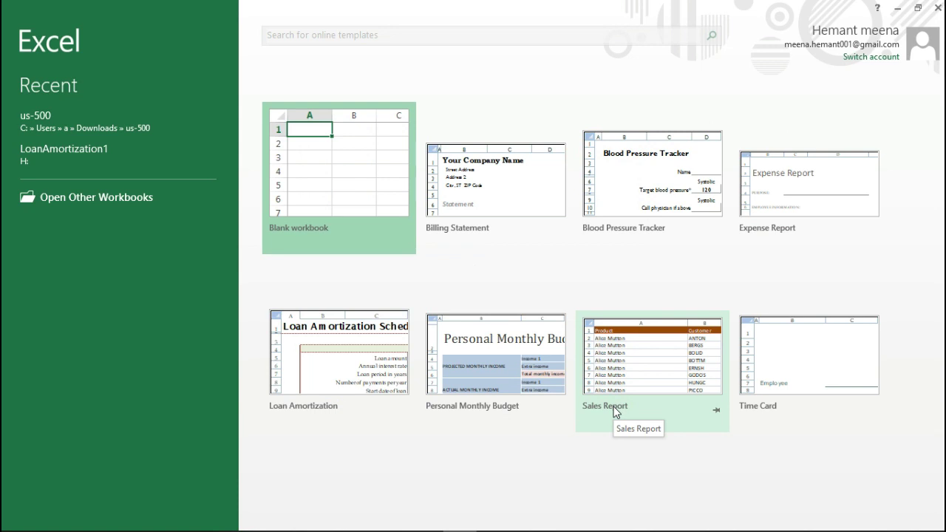
pyautogui.click(938, 9)
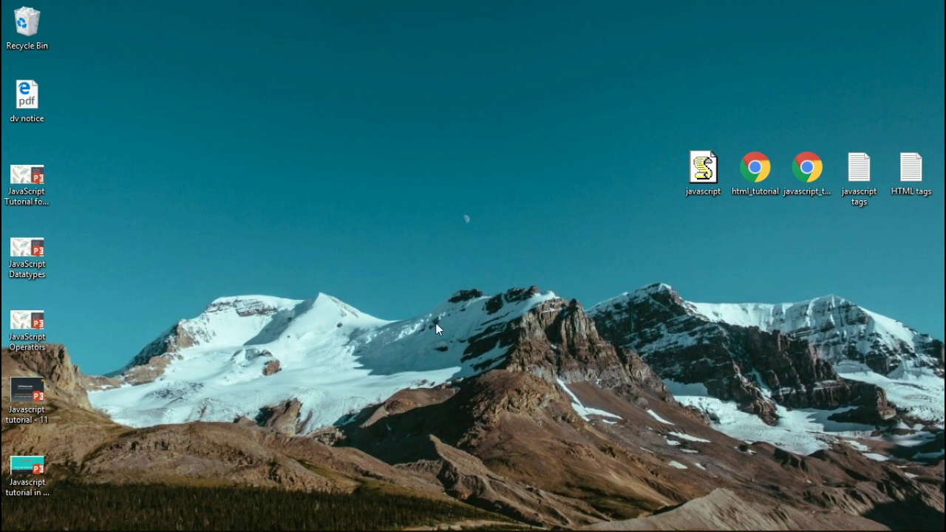
# - Search 'ms ex' from the Start menu, launch Excel 2013, and dismiss its Activation Wizard
pyautogui.press('super')
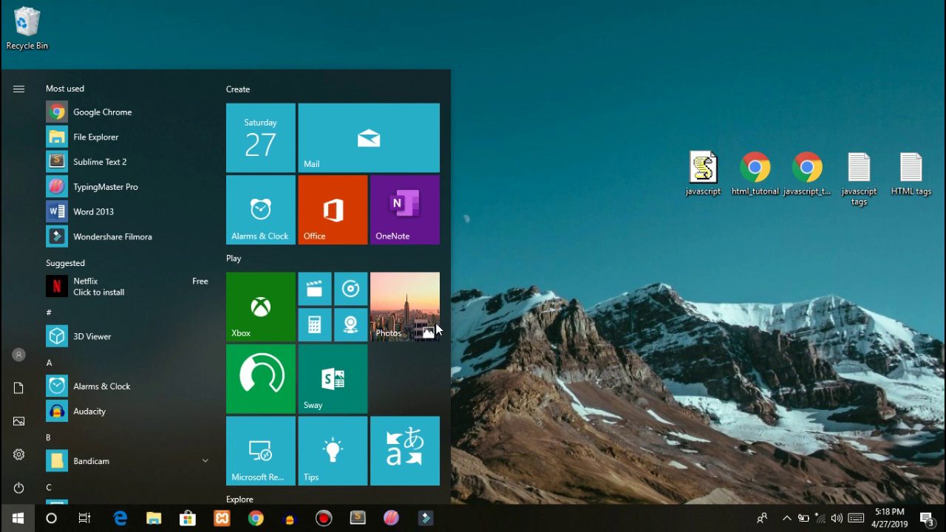
pyautogui.write('ms ex')
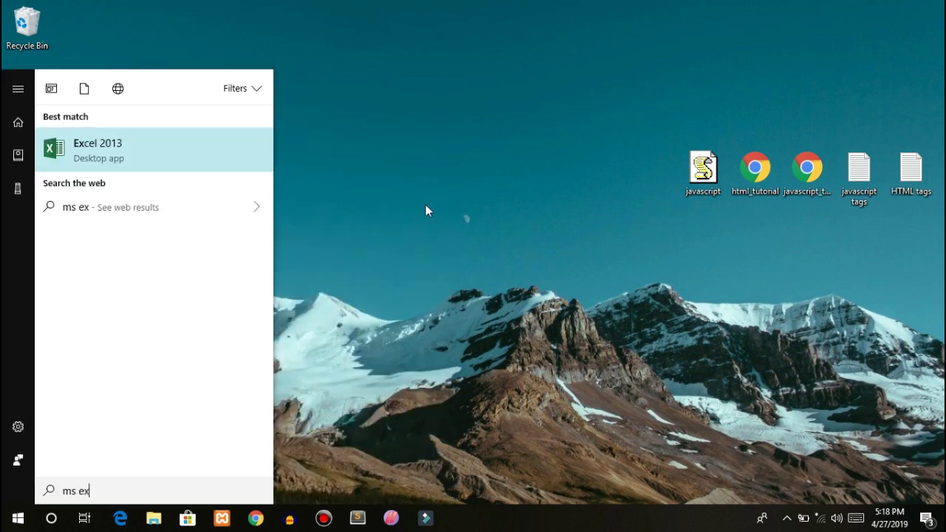
pyautogui.click(105, 150)
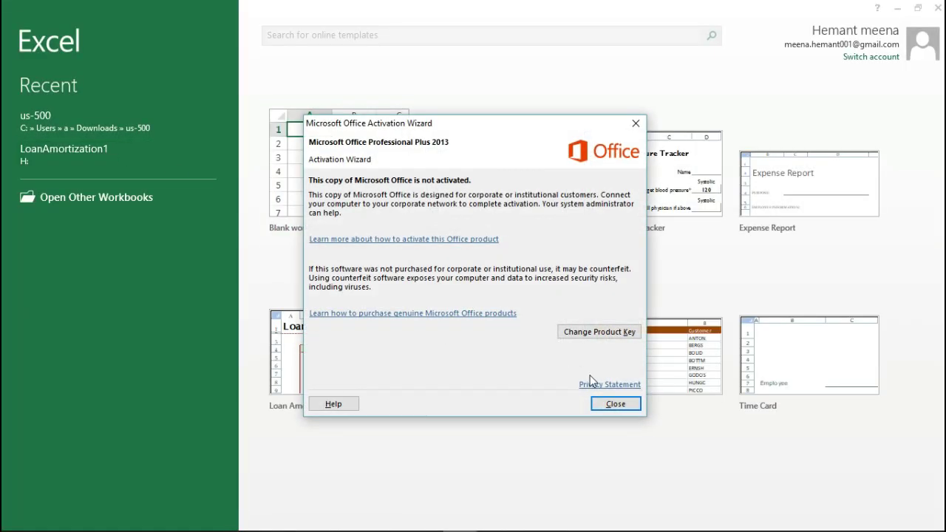
pyautogui.click(604, 405)
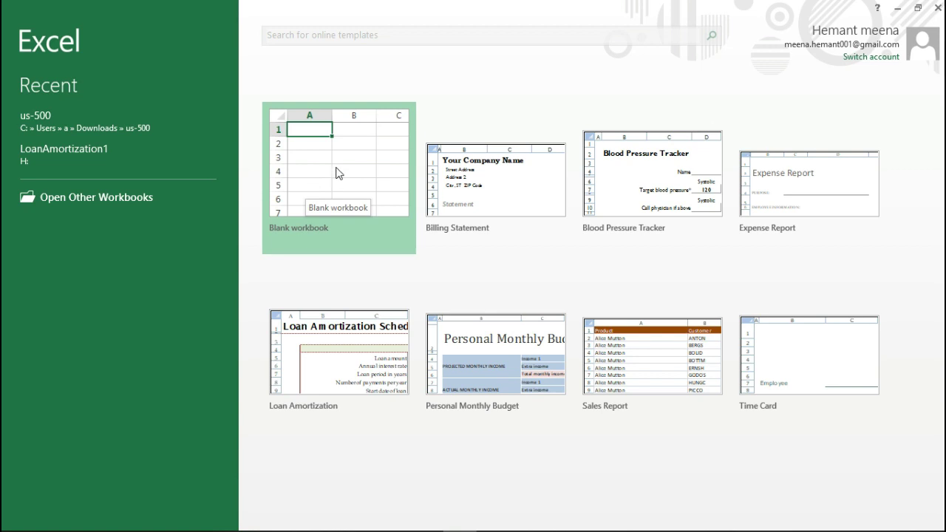
# - Choose the Blank workbook template to open Book1
pyautogui.click(334, 169)
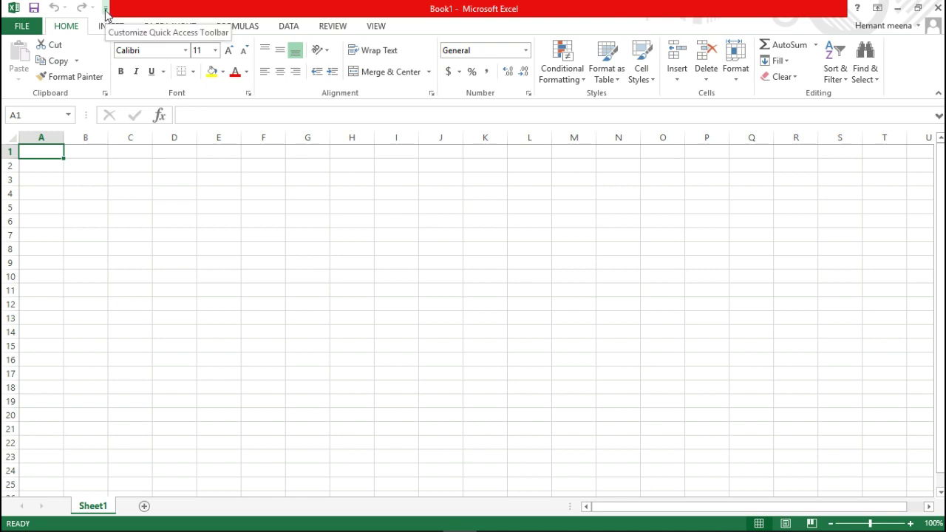
# - Add New to the Quick Access Toolbar, then uncheck it, leaving Save, Undo and Redo
pyautogui.click(106, 11)
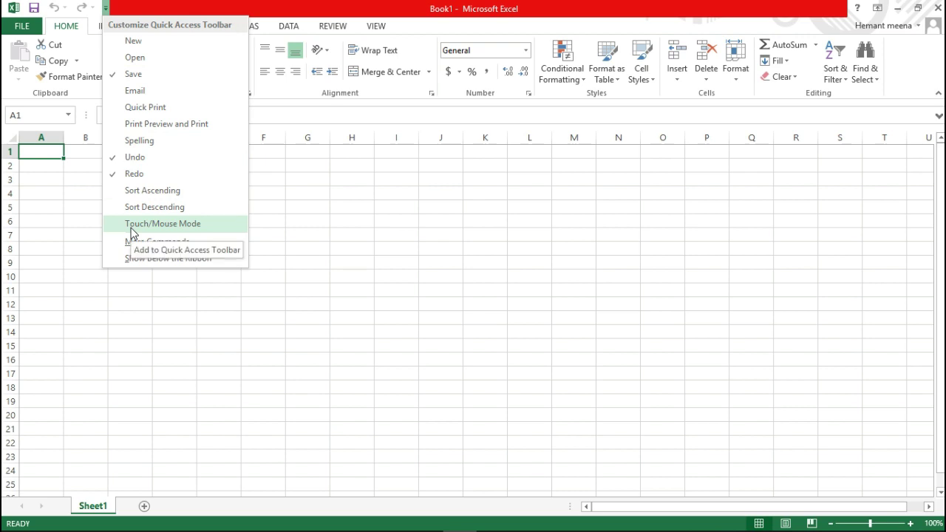
pyautogui.click(135, 43)
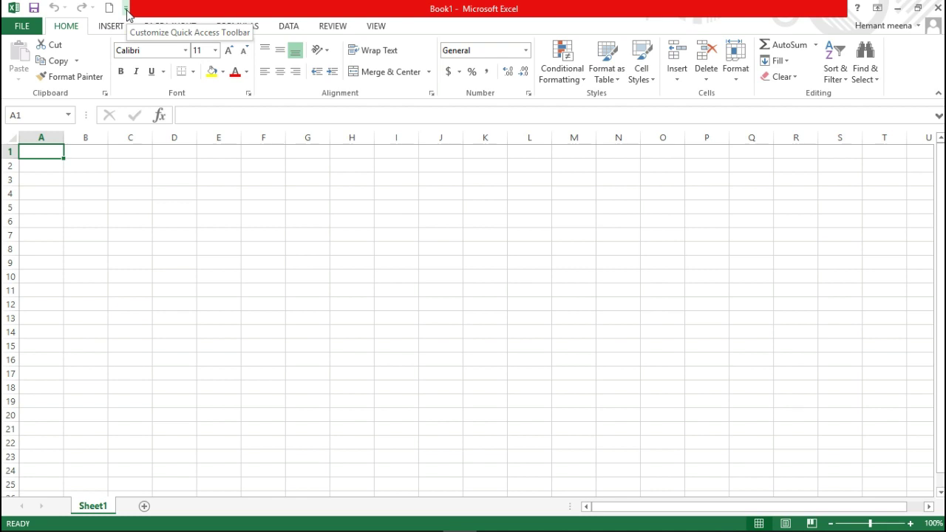
pyautogui.click(126, 9)
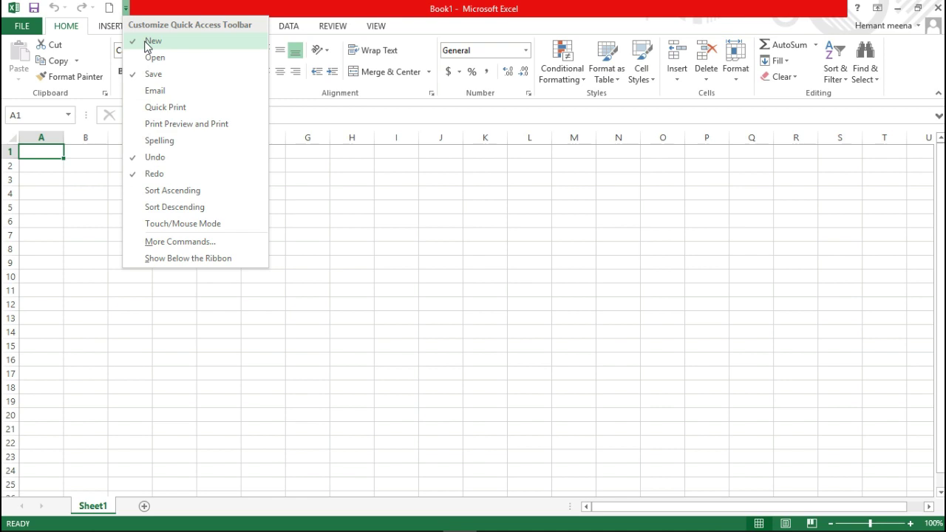
pyautogui.click(147, 41)
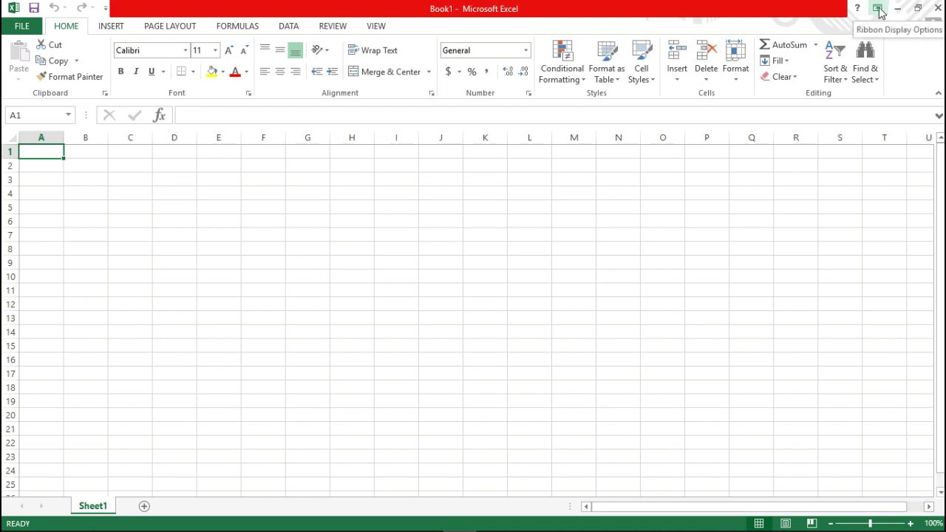
pyautogui.click(878, 9)
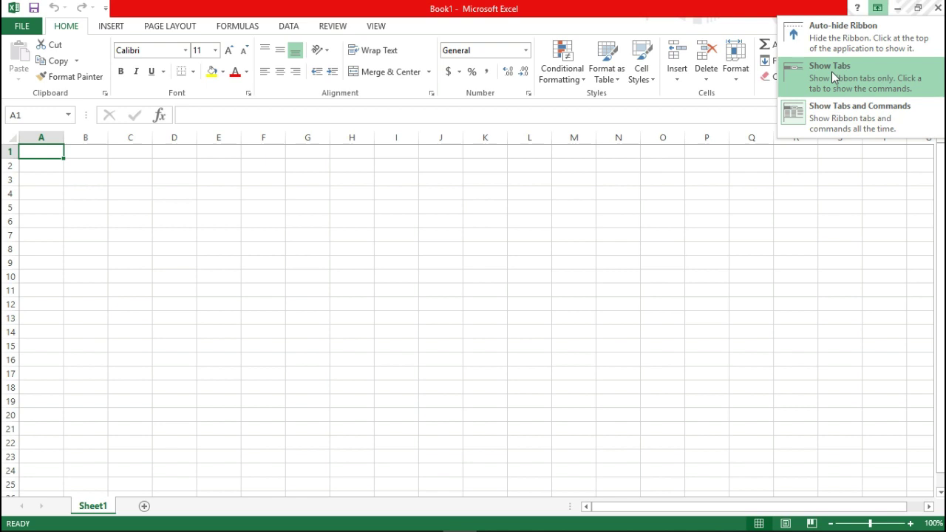
pyautogui.click(833, 109)
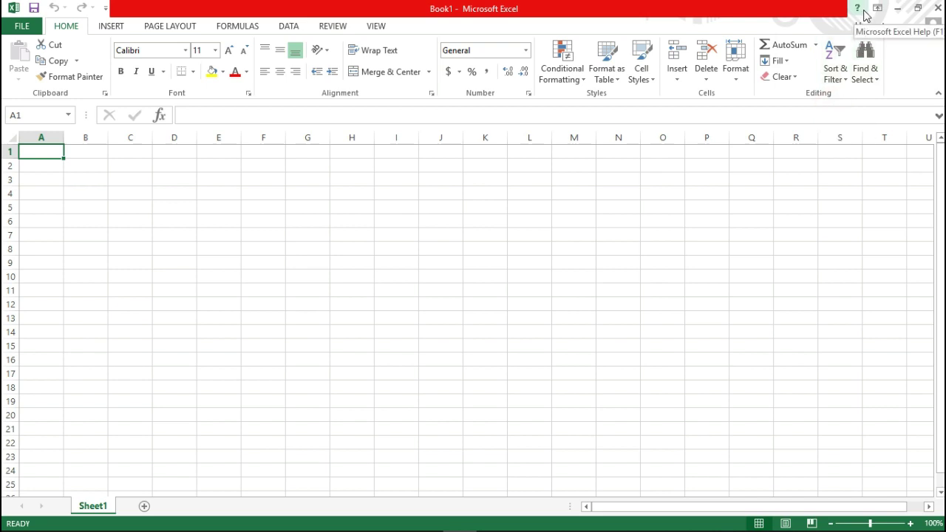
pyautogui.click(877, 8)
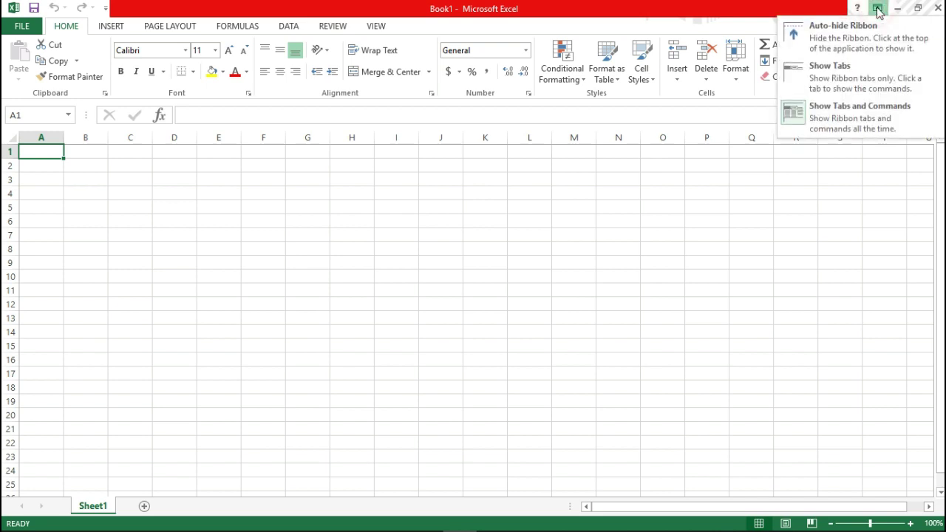
pyautogui.click(830, 75)
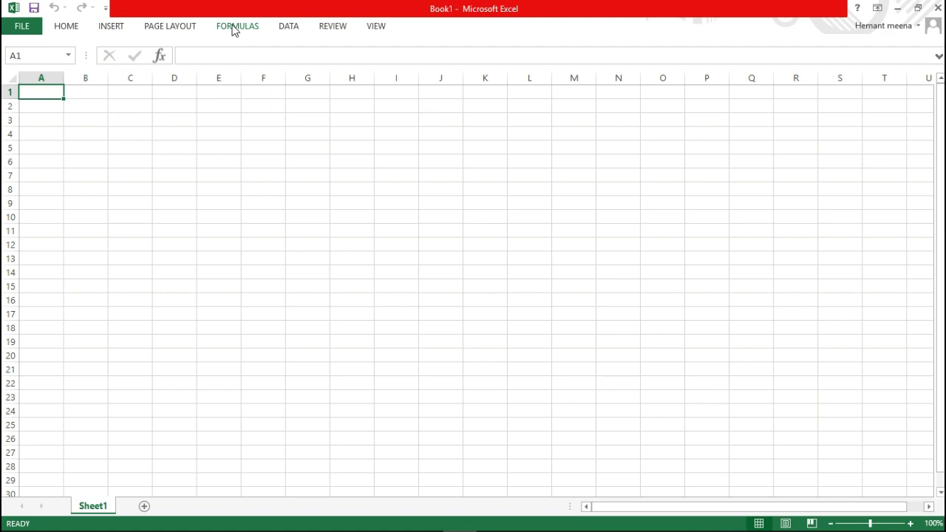
pyautogui.click(878, 9)
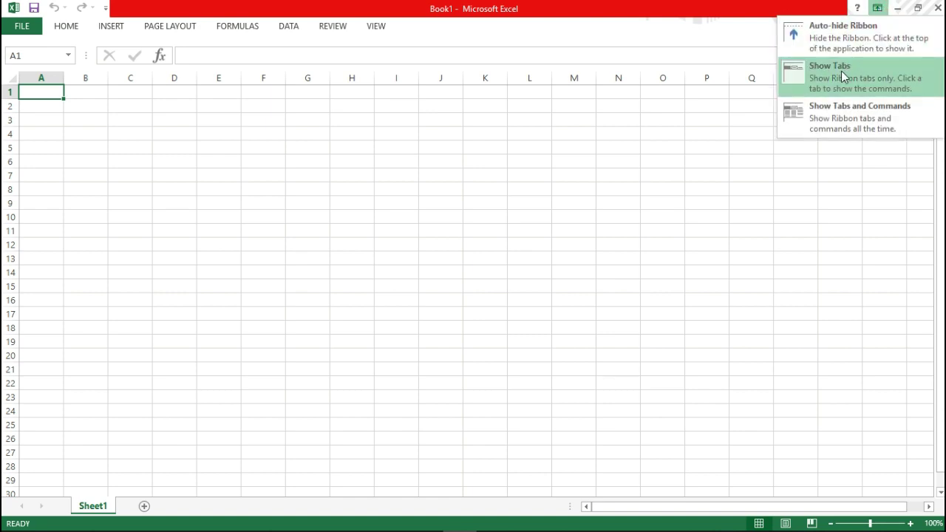
pyautogui.click(840, 114)
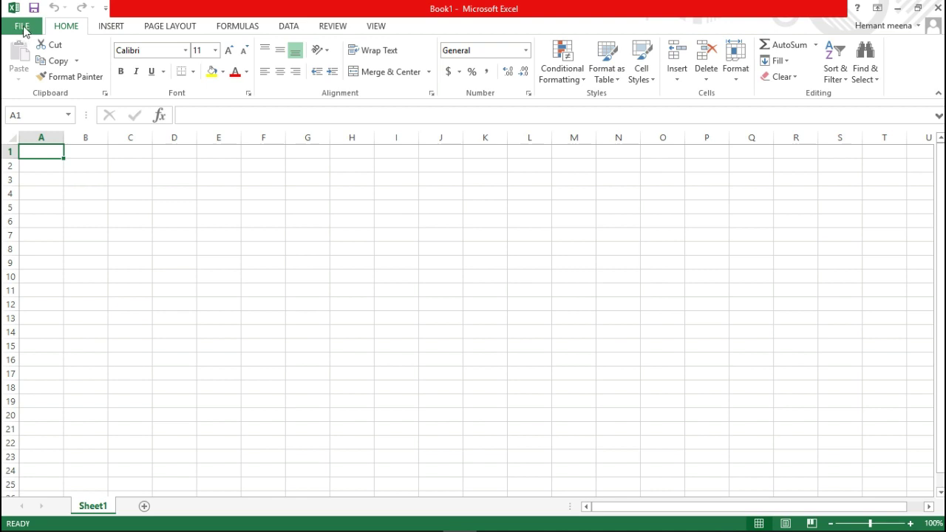
pyautogui.click(23, 30)
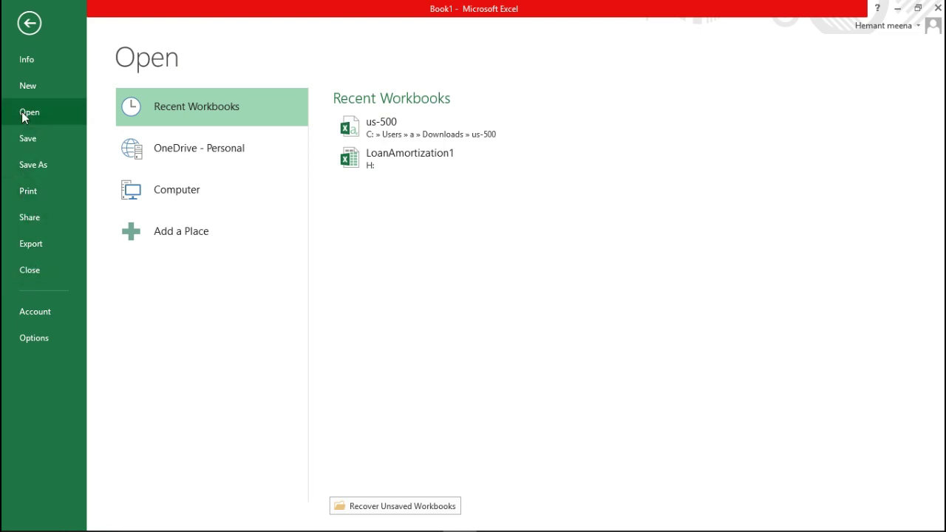
pyautogui.click(29, 25)
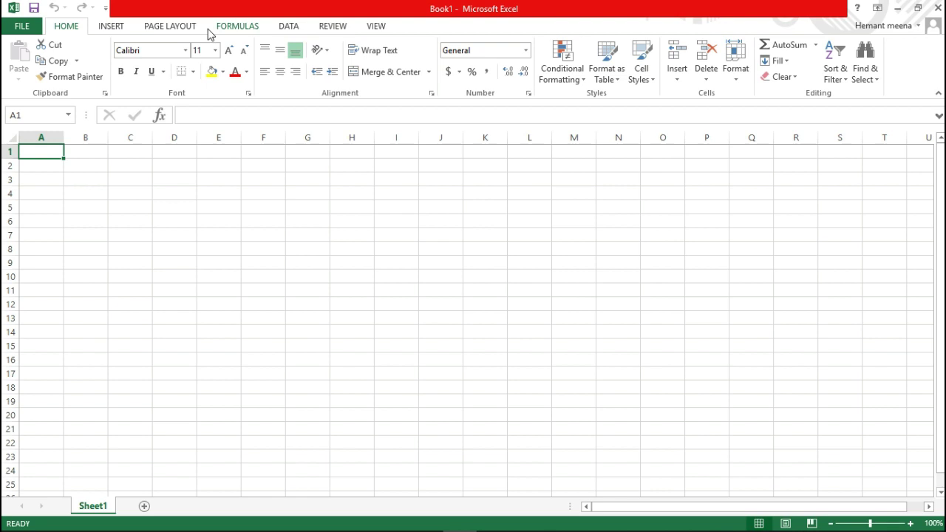
pyautogui.click(65, 27)
pyautogui.click(107, 27)
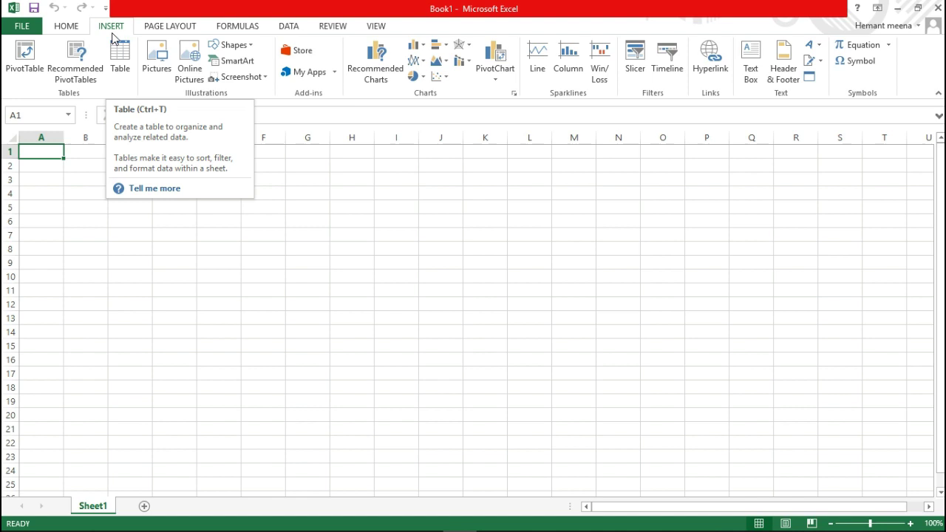
pyautogui.click(66, 27)
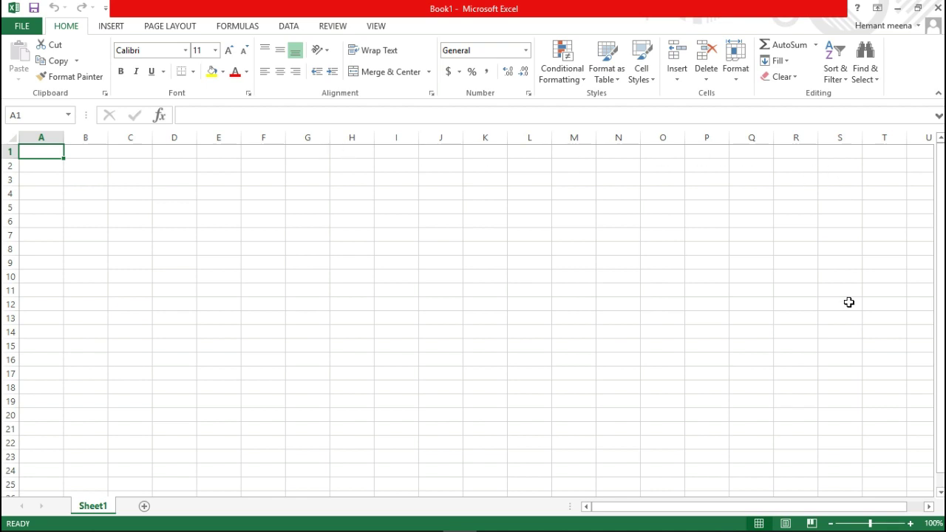
pyautogui.click(43, 150)
pyautogui.click(172, 195)
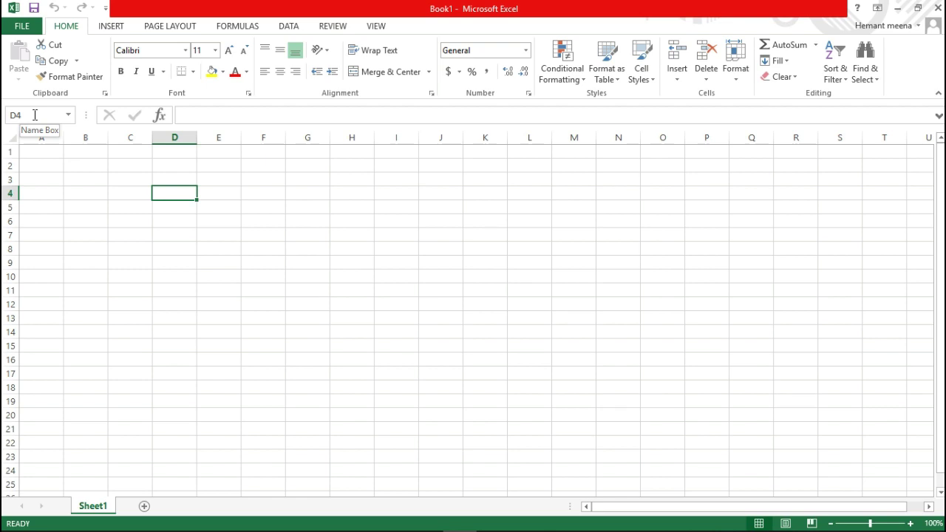
pyautogui.click(34, 153)
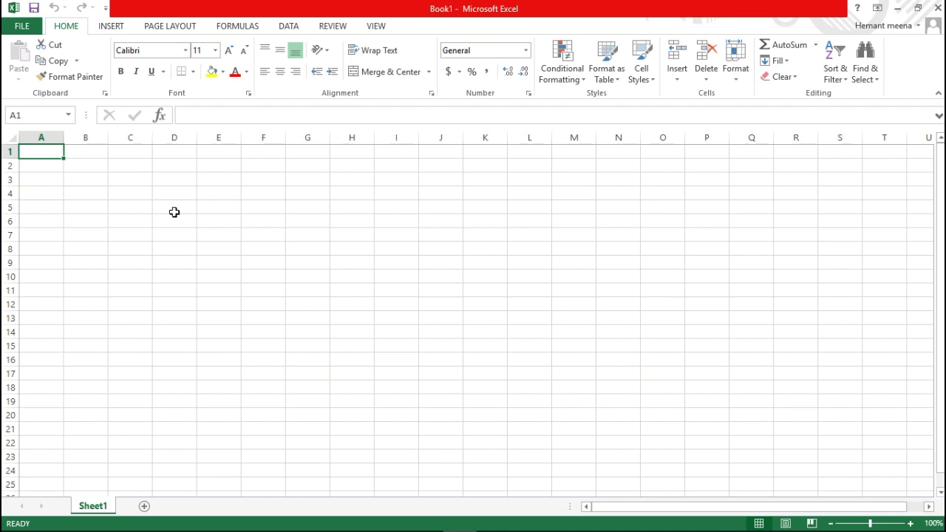
pyautogui.click(125, 210)
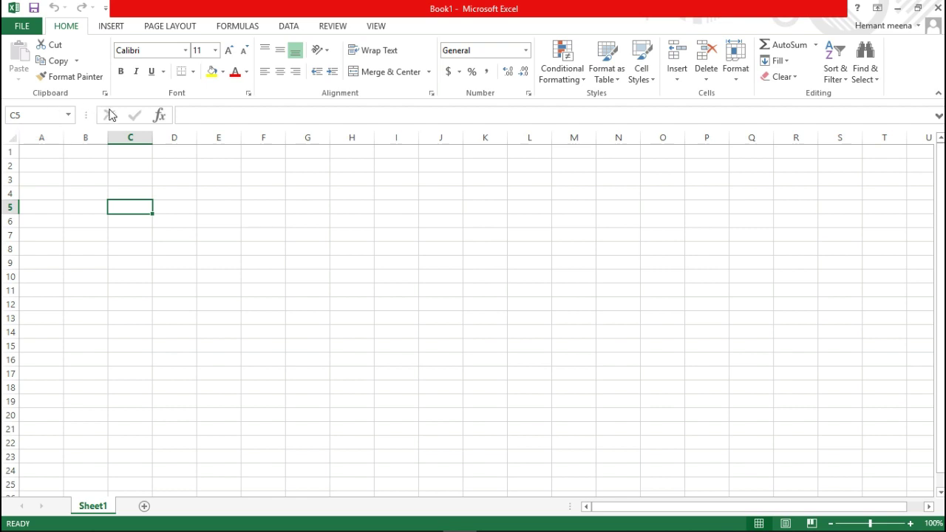
pyautogui.click(187, 114)
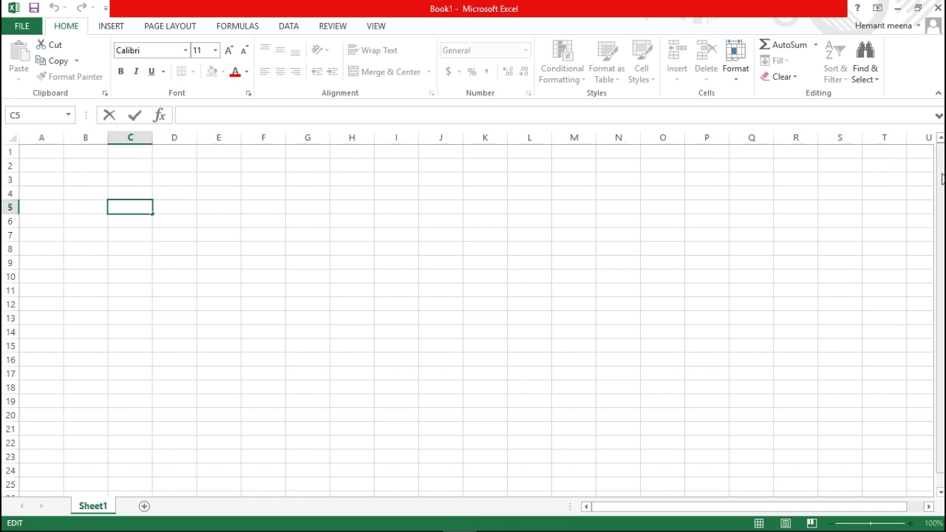
pyautogui.moveTo(941, 178); pyautogui.dragTo(940, 178)
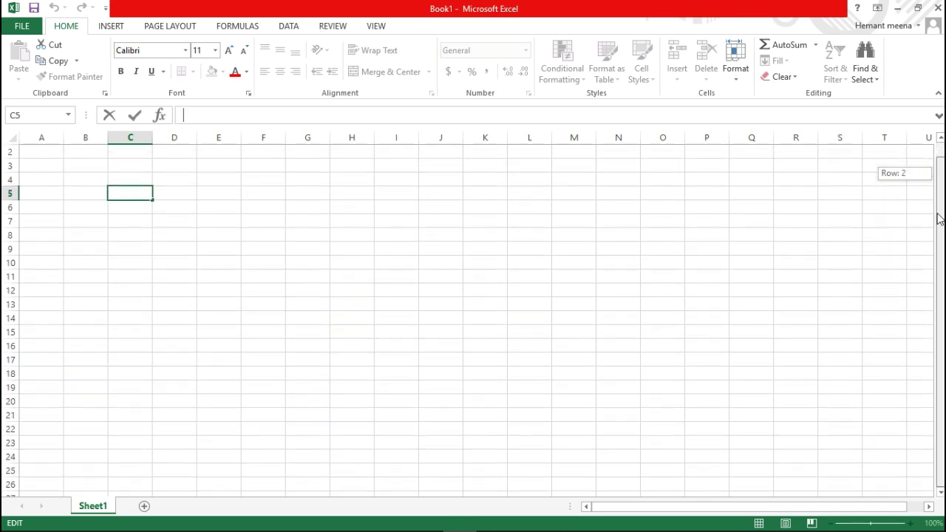
pyautogui.moveTo(940, 198); pyautogui.dragTo(940, 174)
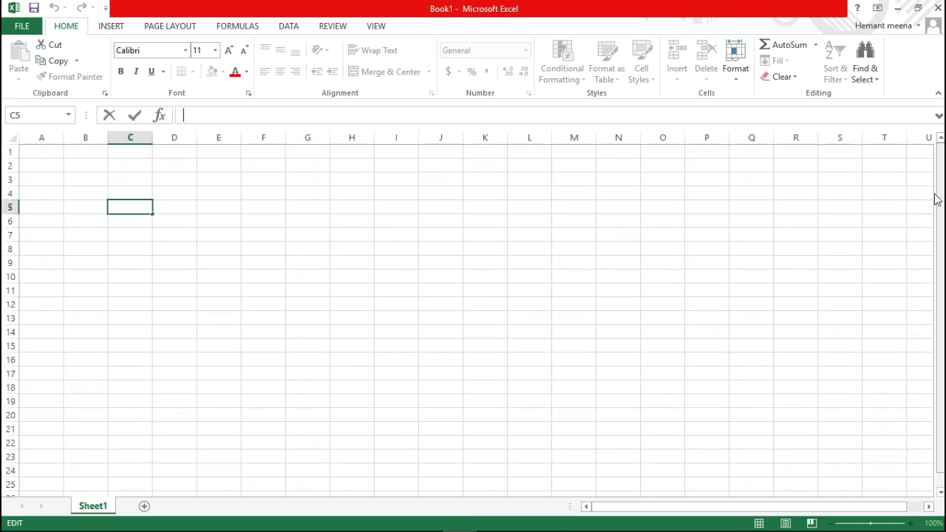
pyautogui.click(667, 509)
pyautogui.moveTo(667, 509)
pyautogui.mouseDown()
pyautogui.moveTo(686, 507)
pyautogui.moveTo(660, 508)
pyautogui.mouseUp()
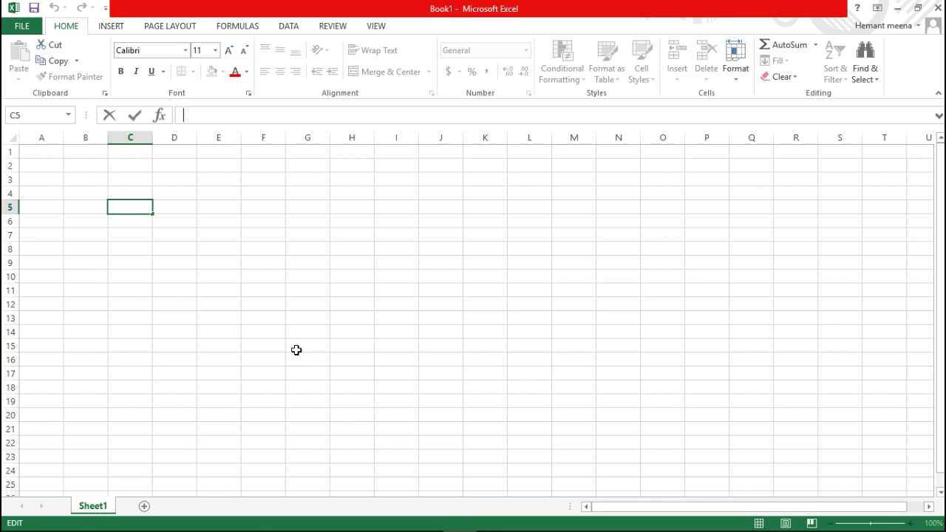
# - Leave cell editing, add Sheet2 with the New sheet button, then delete Sheet2 from its tab menu
pyautogui.click(144, 509)
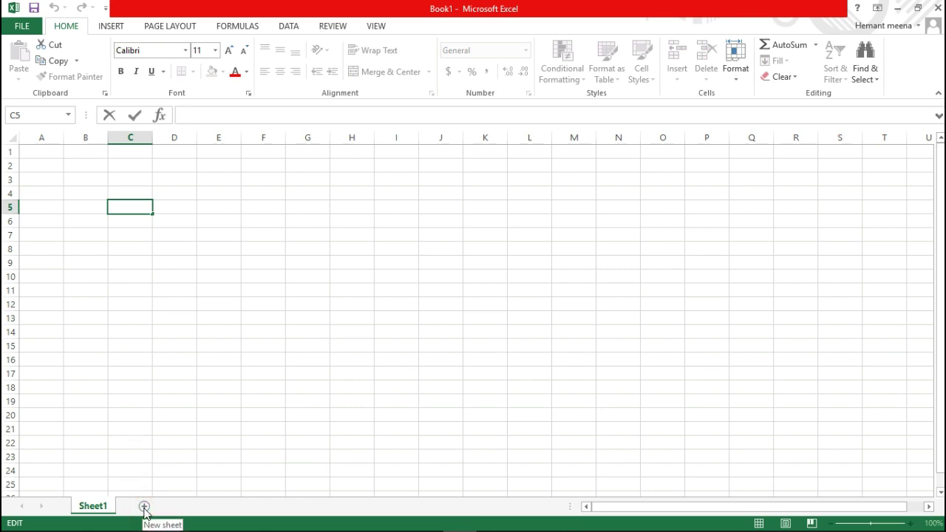
pyautogui.click(144, 507)
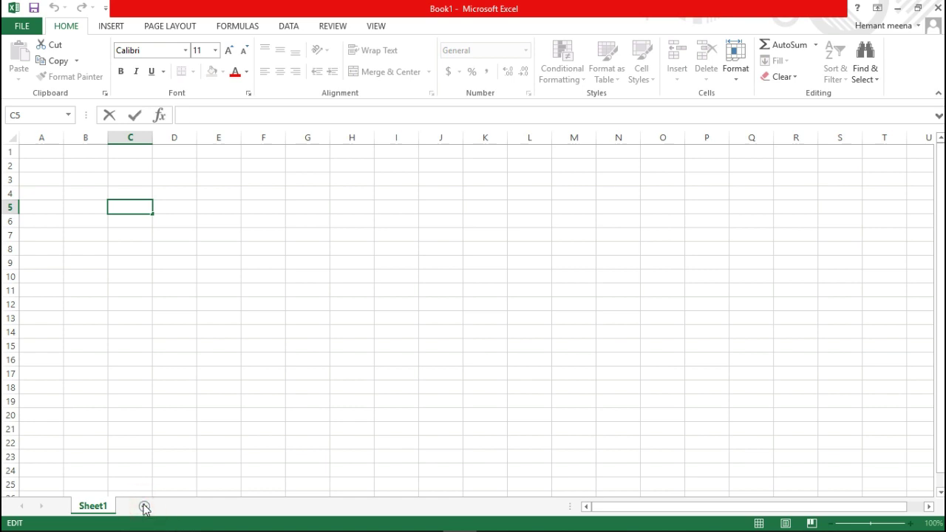
pyautogui.click(145, 507)
pyautogui.click(101, 508)
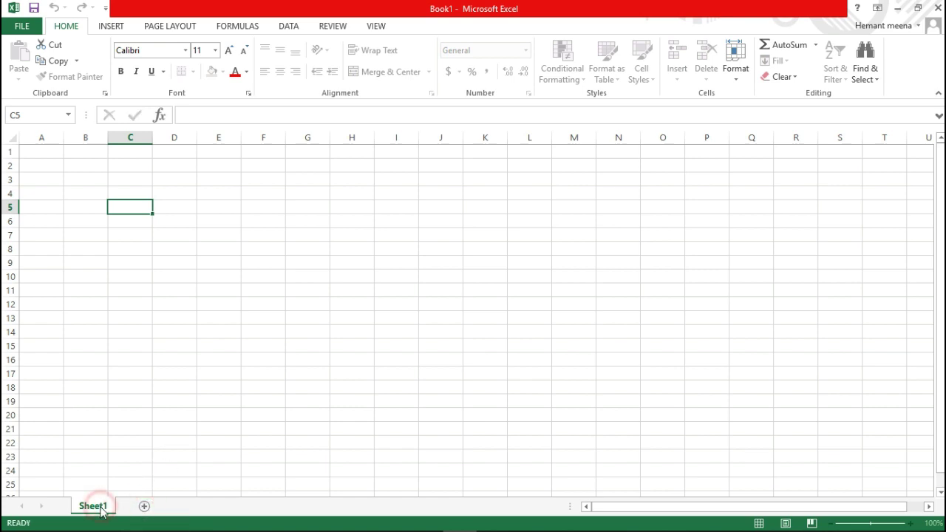
pyautogui.click(144, 507)
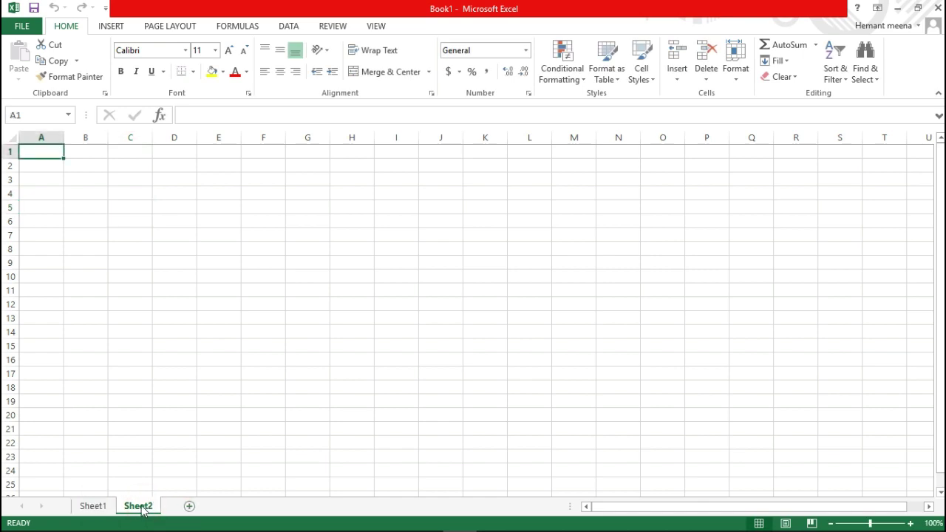
pyautogui.click(95, 506)
pyautogui.click(139, 507)
pyautogui.rightClick(147, 509)
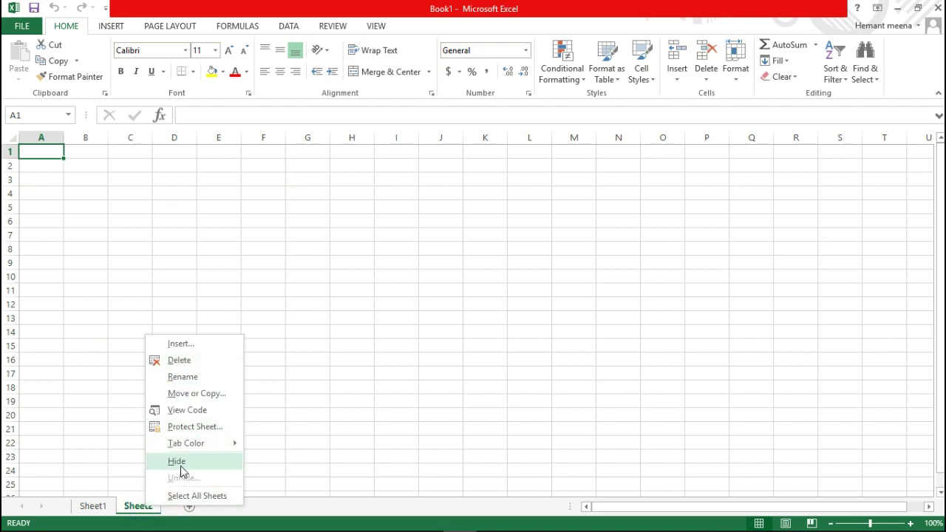
pyautogui.click(181, 361)
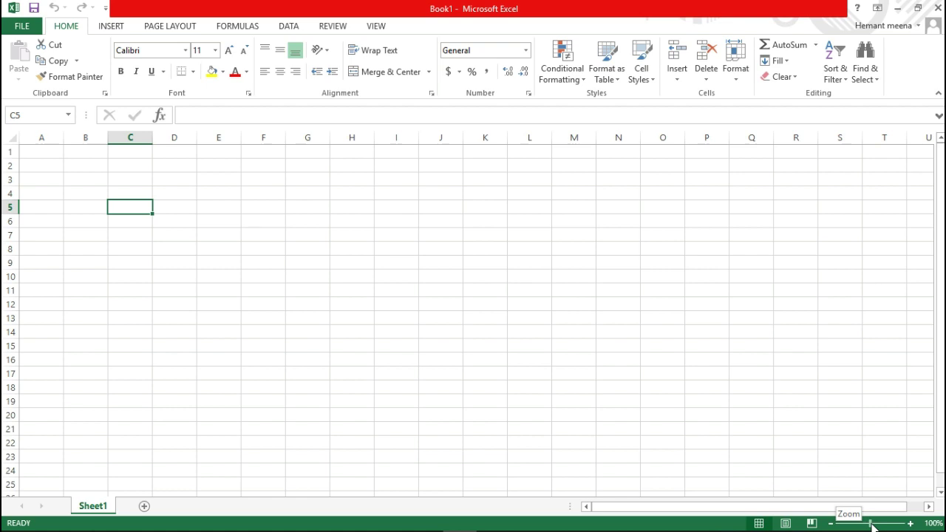
pyautogui.click(911, 524)
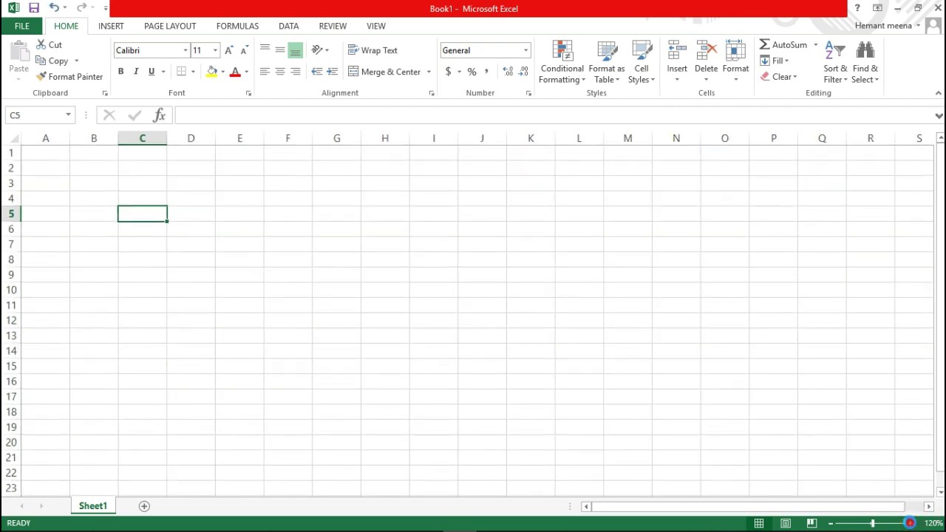
pyautogui.click(911, 523)
pyautogui.click(911, 523)
pyautogui.click(829, 523)
pyautogui.click(829, 523)
pyautogui.click(829, 523)
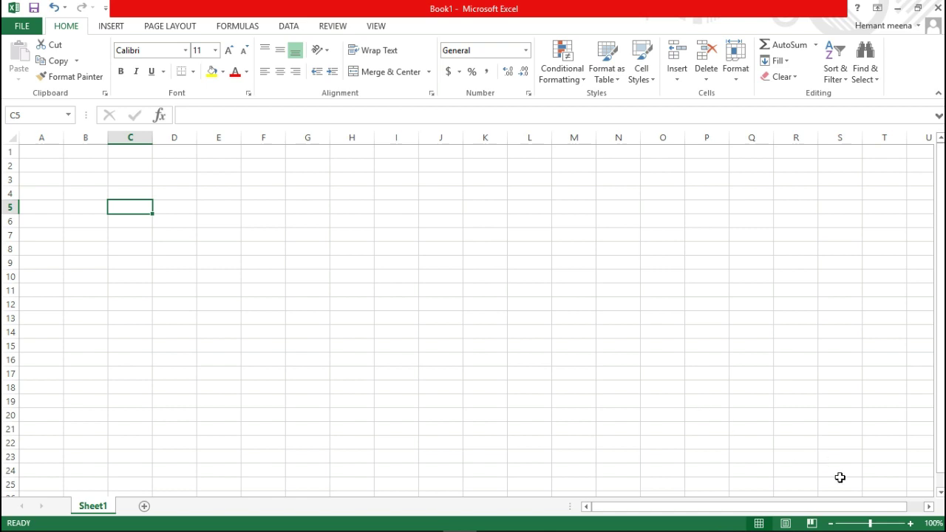
pyautogui.click(911, 523)
pyautogui.click(911, 523)
pyautogui.click(911, 523)
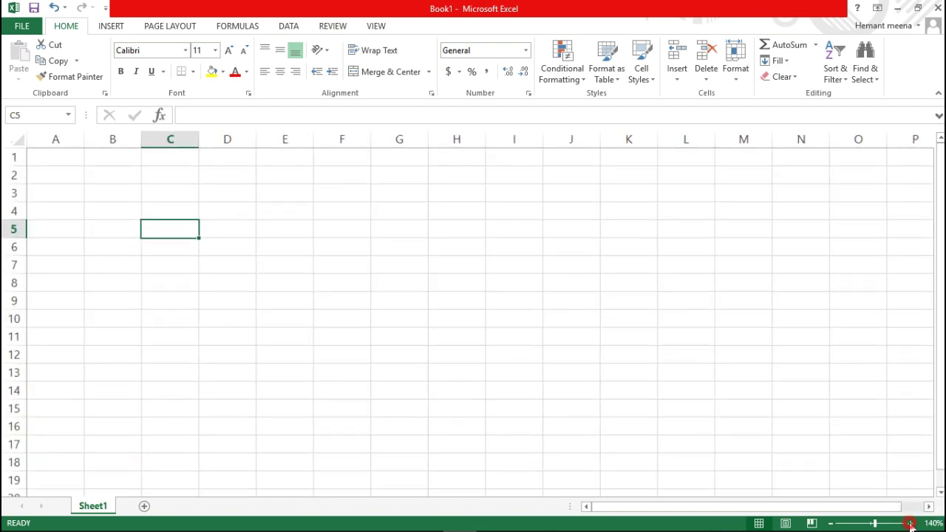
pyautogui.click(911, 523)
pyautogui.click(911, 523)
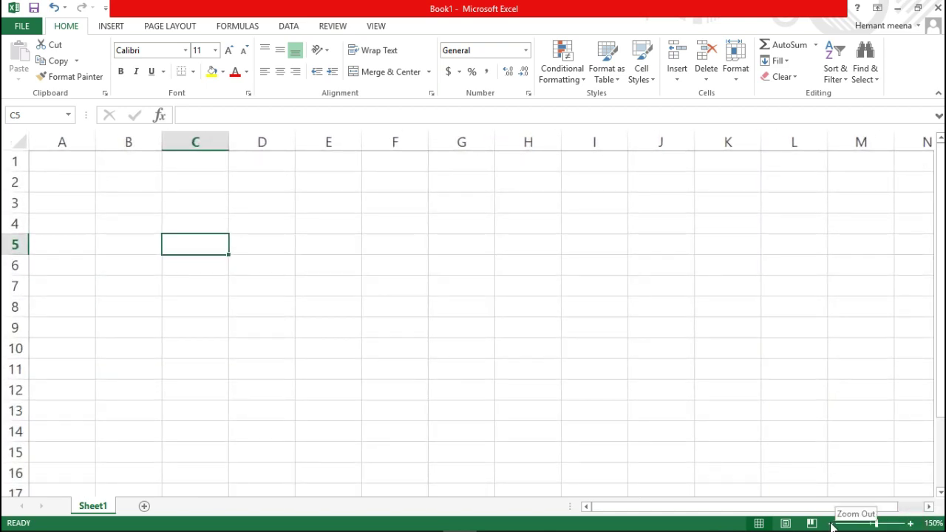
pyautogui.click(830, 523)
pyautogui.click(830, 523)
pyautogui.click(830, 523)
pyautogui.click(831, 523)
pyautogui.click(831, 523)
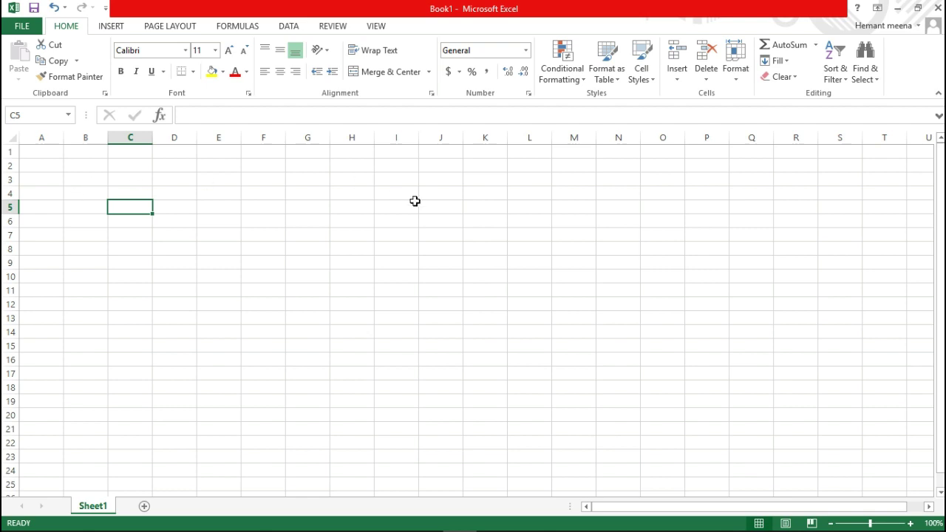
# - Switch Sheet1 to Page Layout view, then to Page Break Preview
pyautogui.click(786, 524)
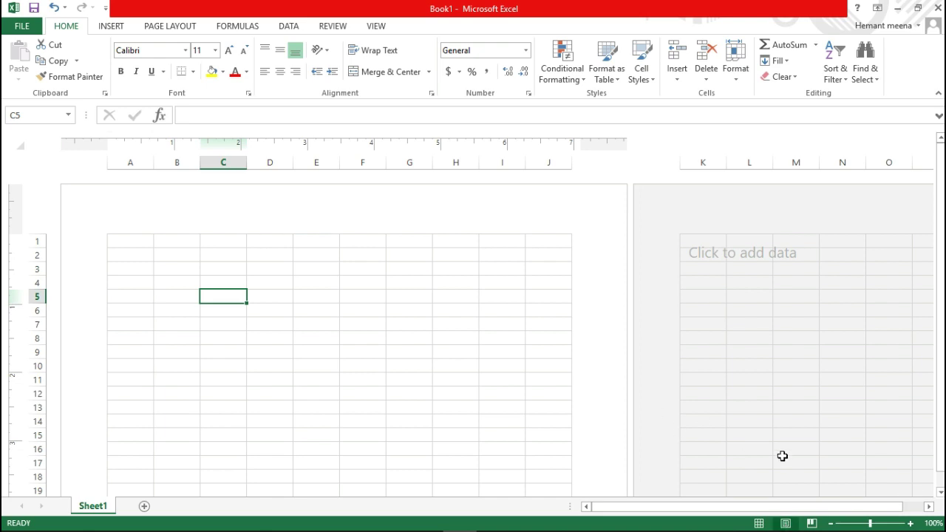
pyautogui.click(811, 523)
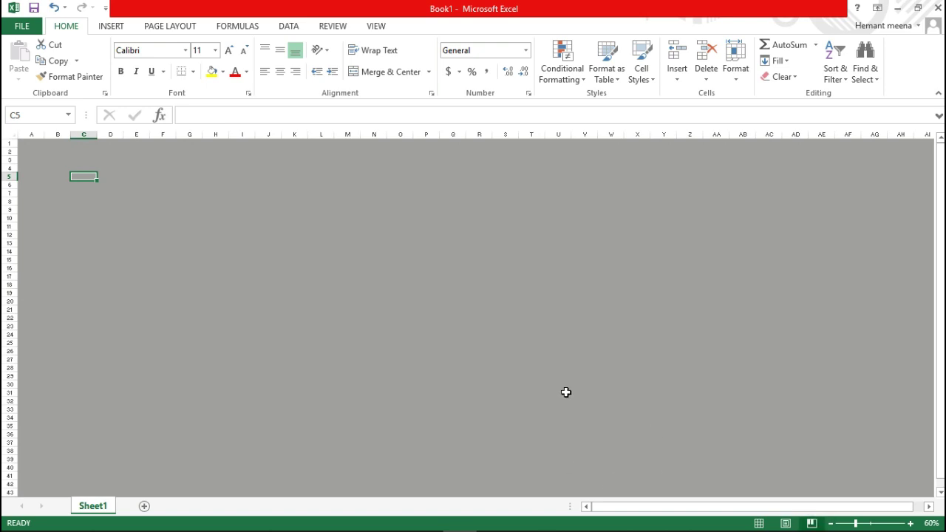
pyautogui.click(758, 523)
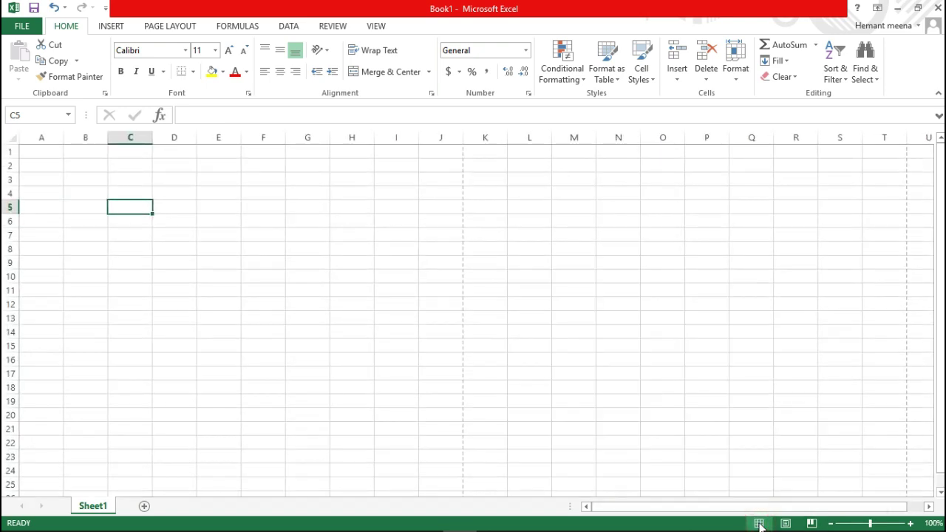